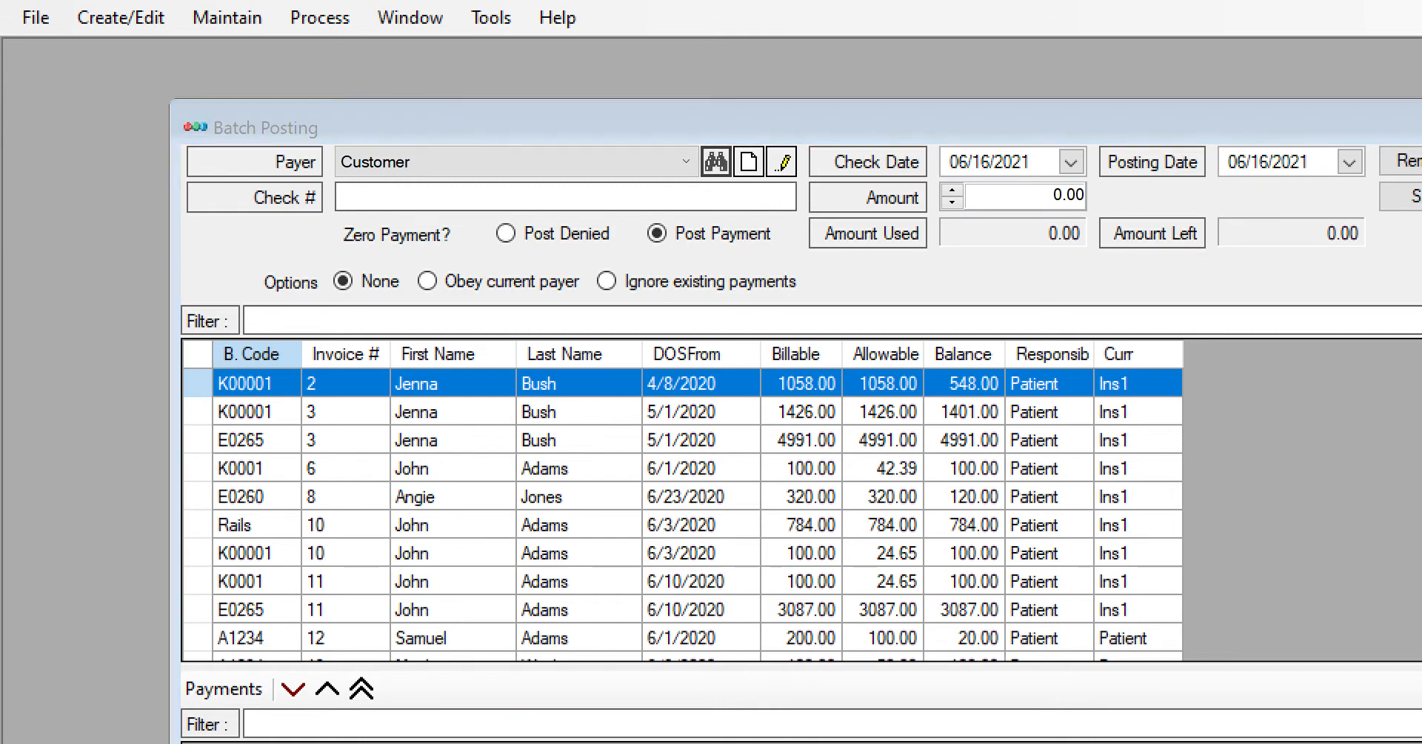
- Choose ACS as the payer and set the check date to 06/15/2021
{"action": "left_click", "coordinate": [809, 480]}
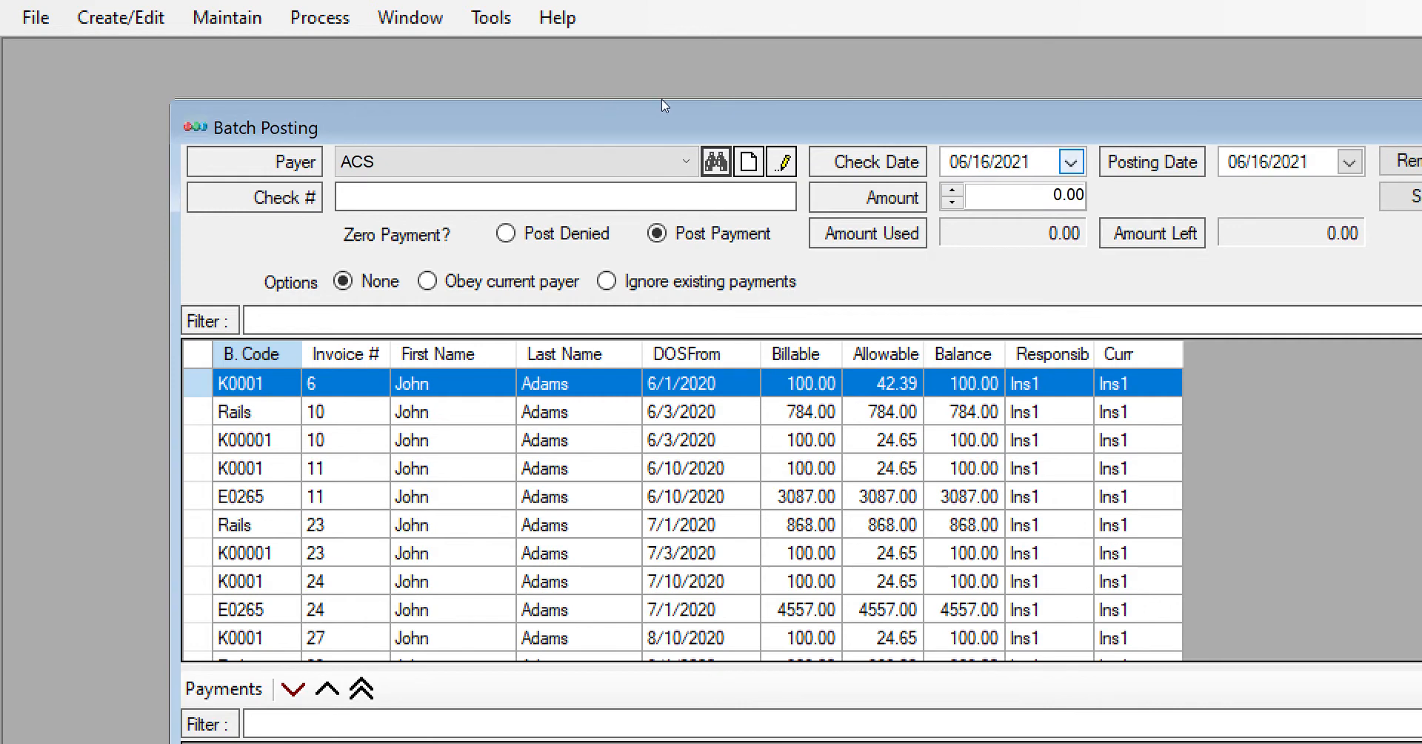
{"action": "left_click", "coordinate": [548, 202]}
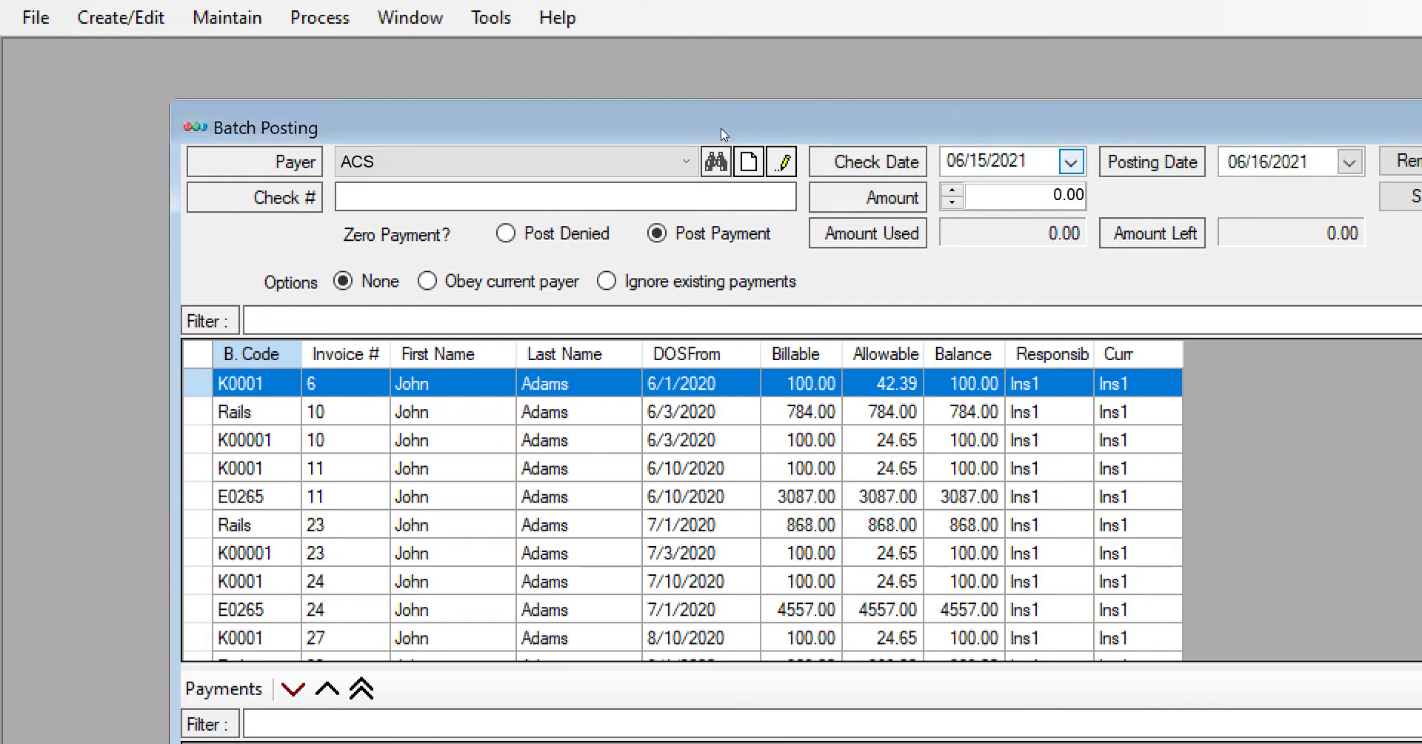
- Enter check number 26548 with an amount of 2048.60 and set zero payments to post as denied
{"action": "left_click", "coordinate": [287, 130]}
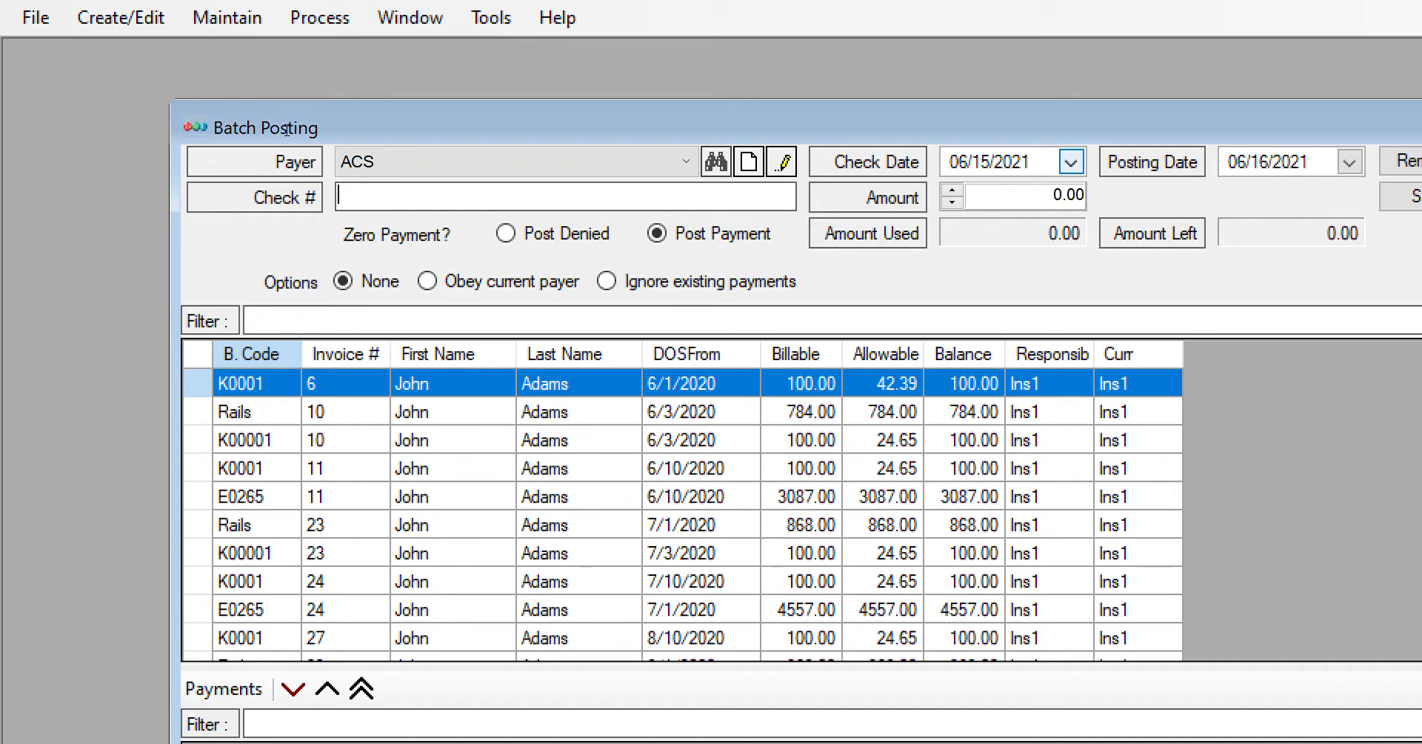
{"action": "type", "text": "26548"}
{"action": "key", "text": "Tab"}
{"action": "type", "text": "2048.6"}
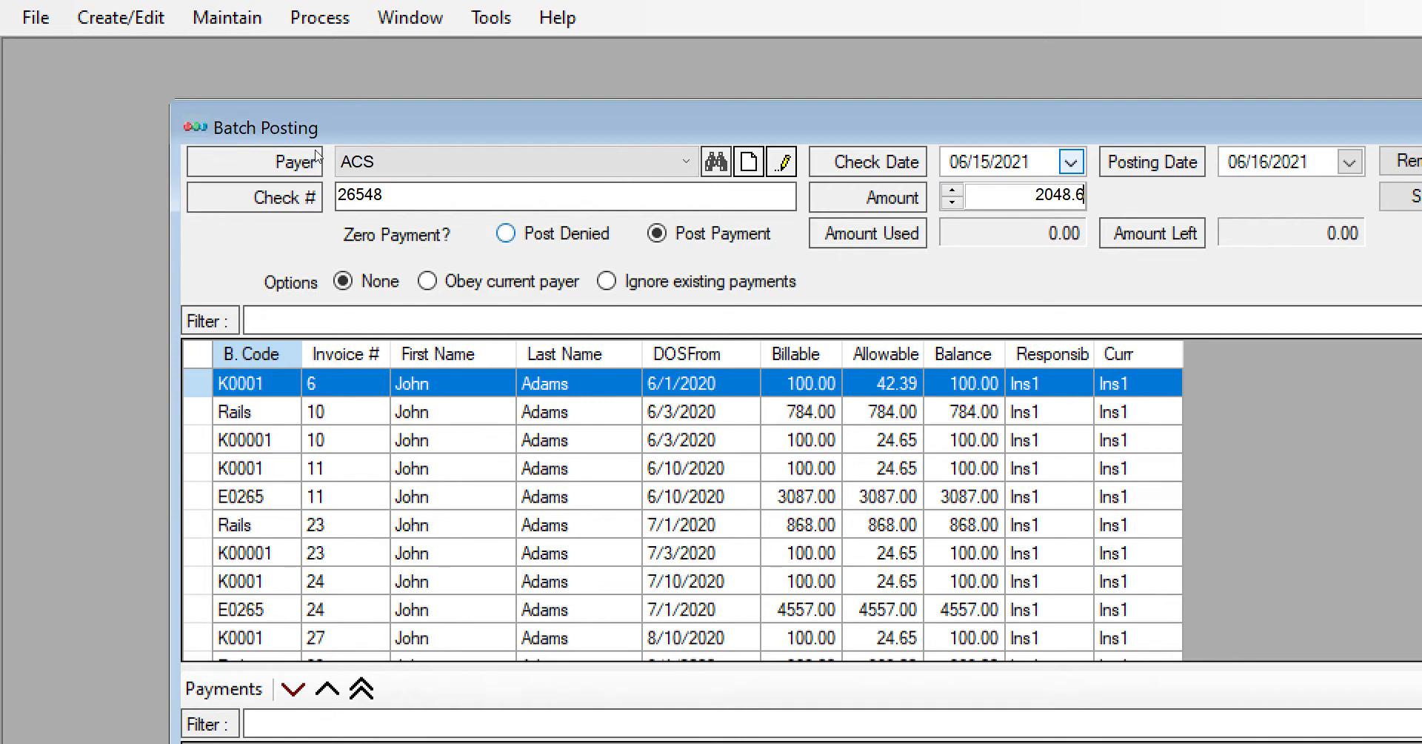
{"action": "type", "text": "0"}
{"action": "key", "text": "Tab"}
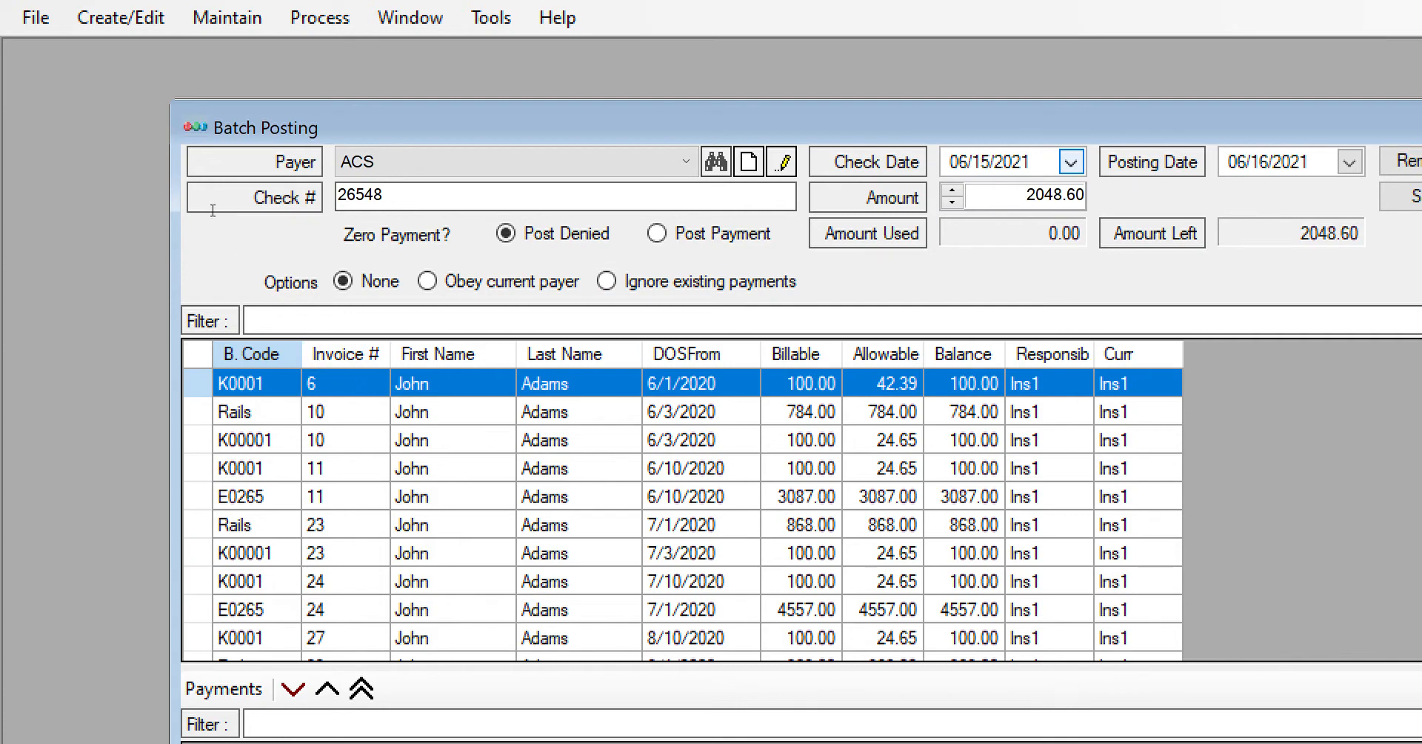
- Filter the open invoice lines by the patient's first name and add both 11/25/2020 lines to the payments
{"action": "type", "text": "robert"}
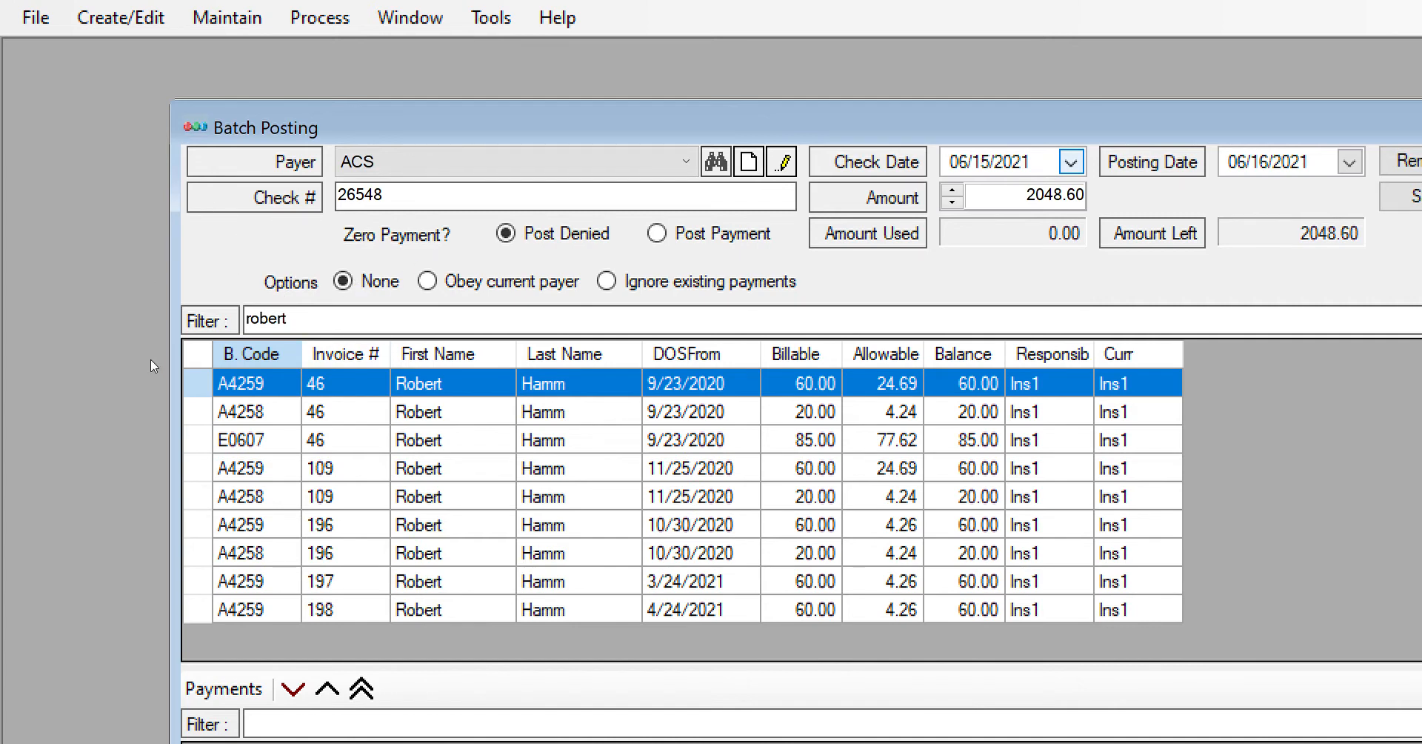
{"action": "left_click", "coordinate": [680, 468]}
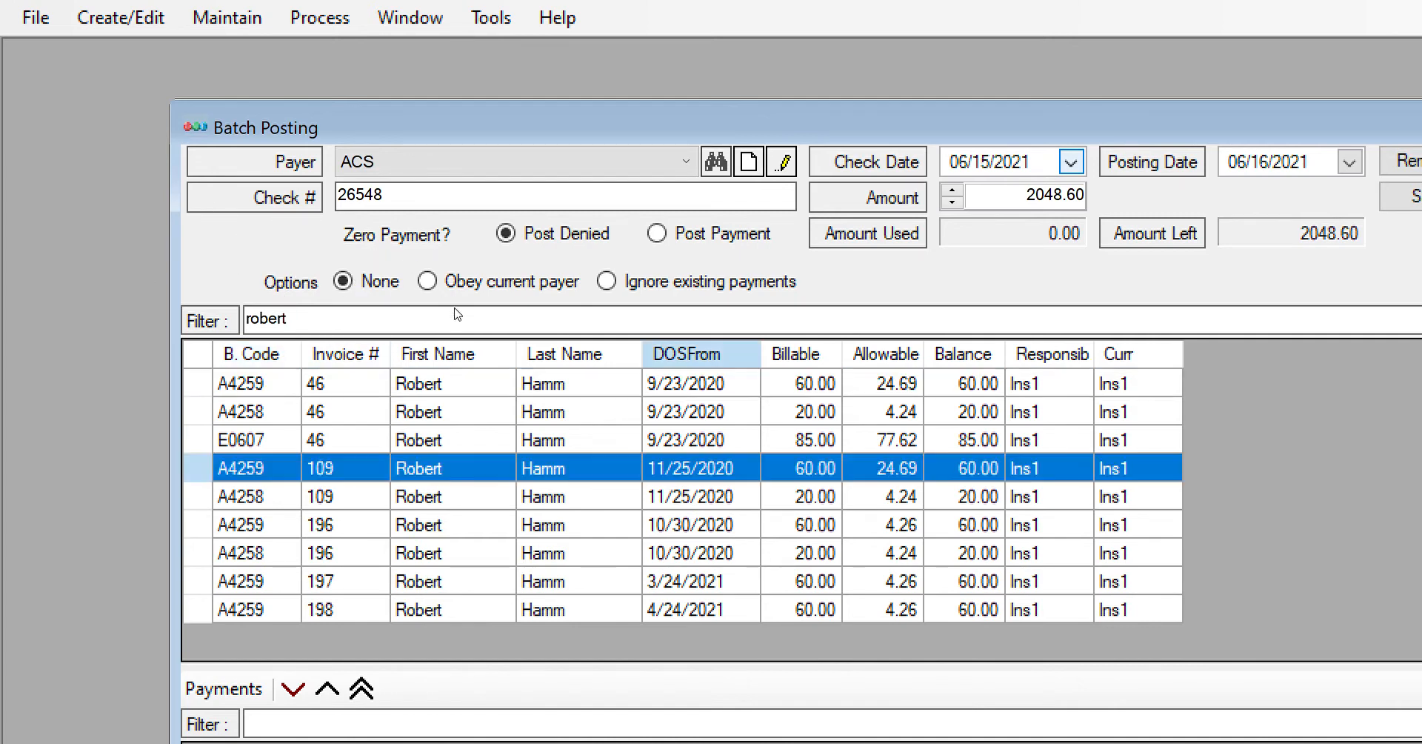
{"action": "left_click", "coordinate": [680, 496], "text": "ctrl"}
{"action": "left_click", "coordinate": [293, 689]}
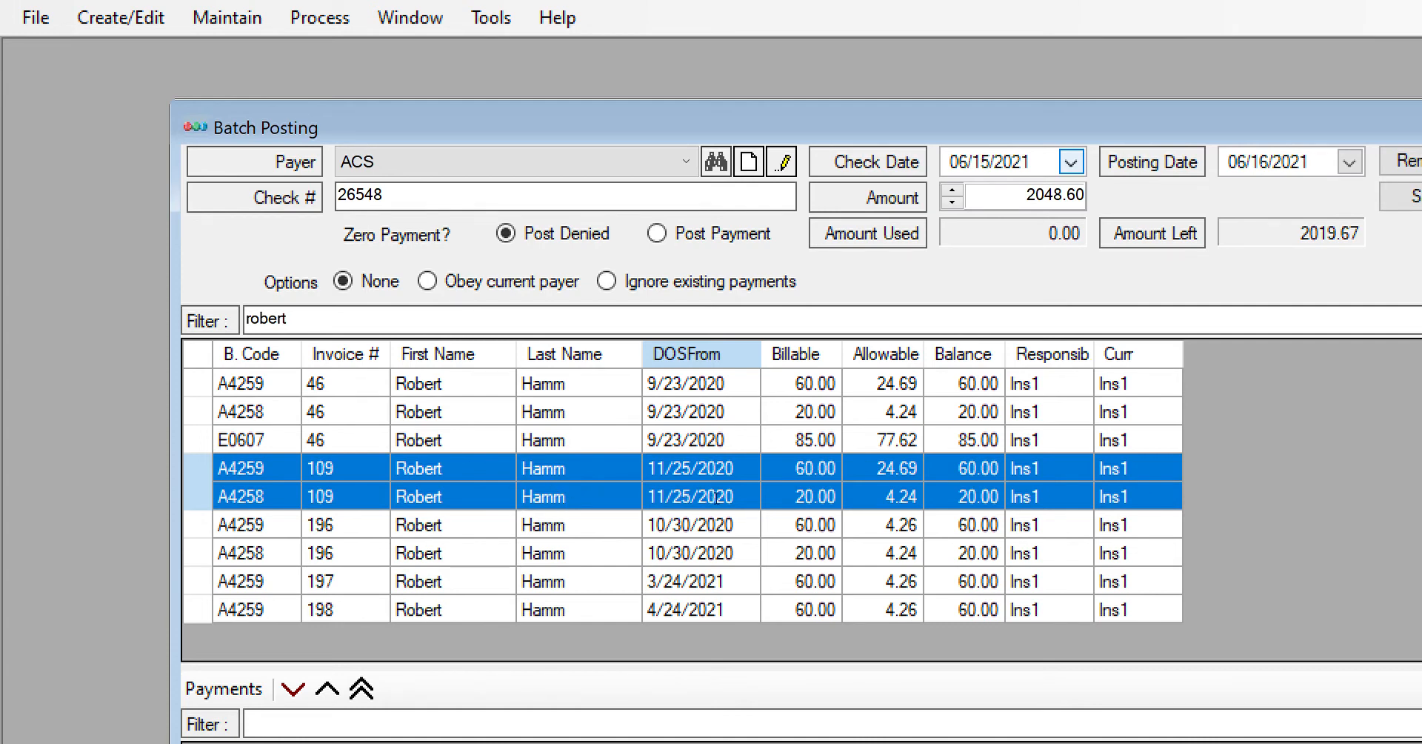
{"action": "left_click", "coordinate": [790, 494]}
- Filter the open invoice lines by the second patient's first name and sort them by date of service in ascending order
{"action": "left_click_drag", "start_coordinate": [293, 319], "coordinate": [47, 217]}
{"action": "type", "text": "john"}
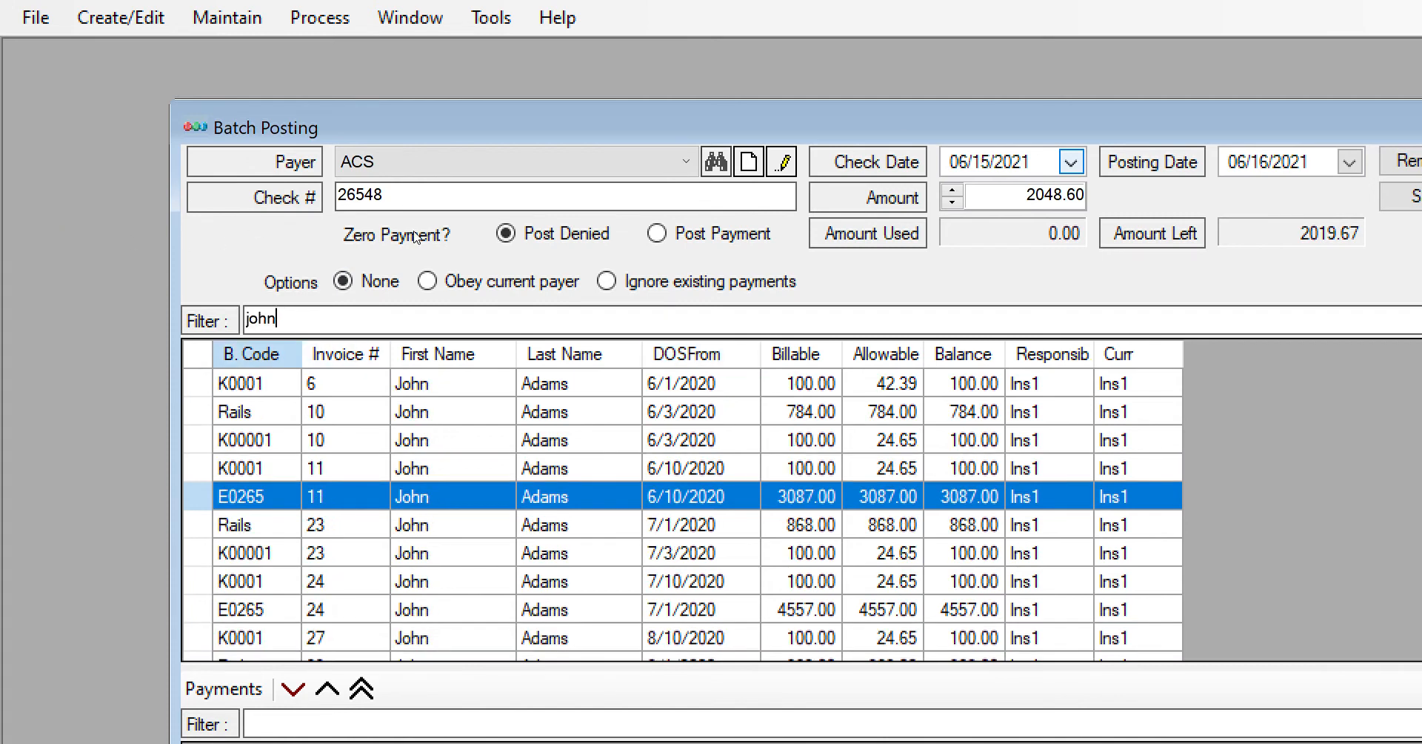
{"action": "left_click", "coordinate": [692, 354]}
{"action": "scroll", "coordinate": [504, 297], "scroll_direction": "down", "scroll_amount": 10}
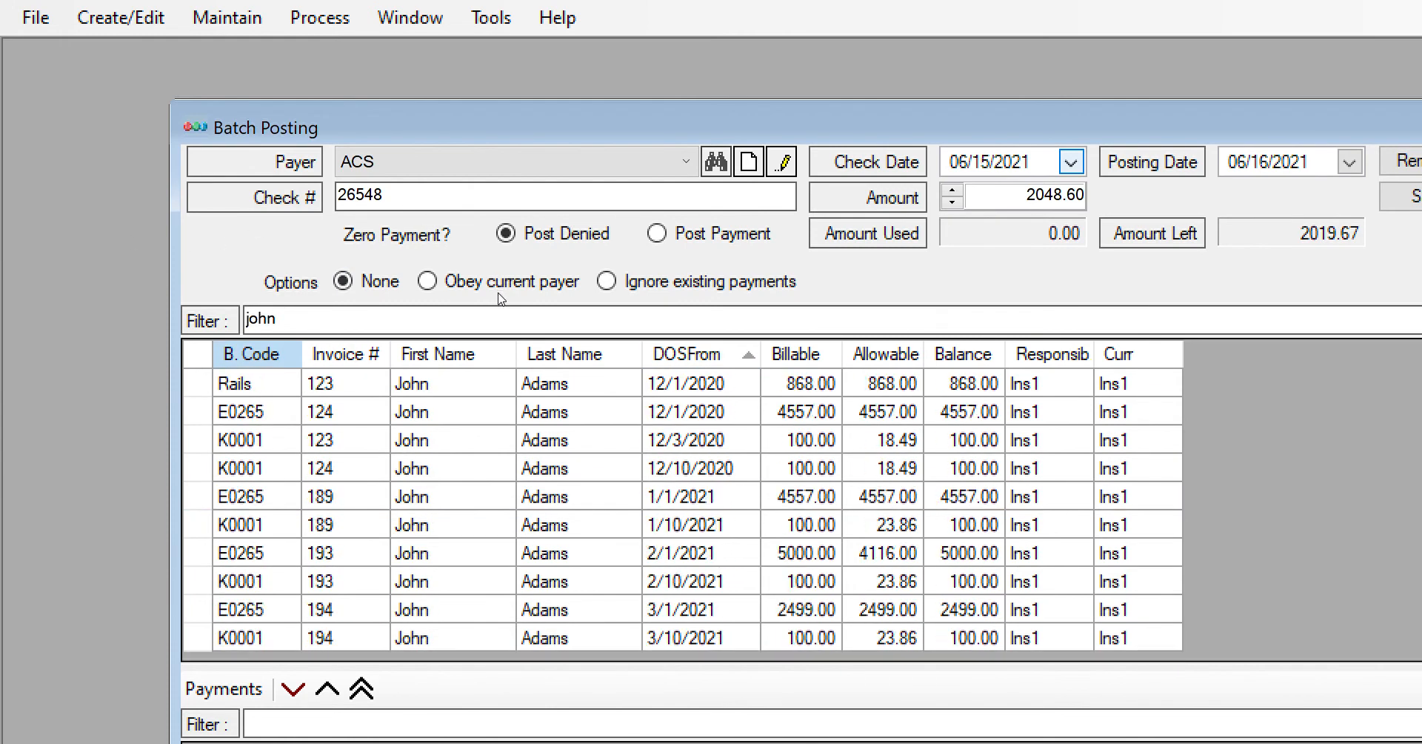
- Add the three lines with service dates from 2/10/2021 through 3/10/2021 to the payments
{"action": "left_click", "coordinate": [701, 580]}
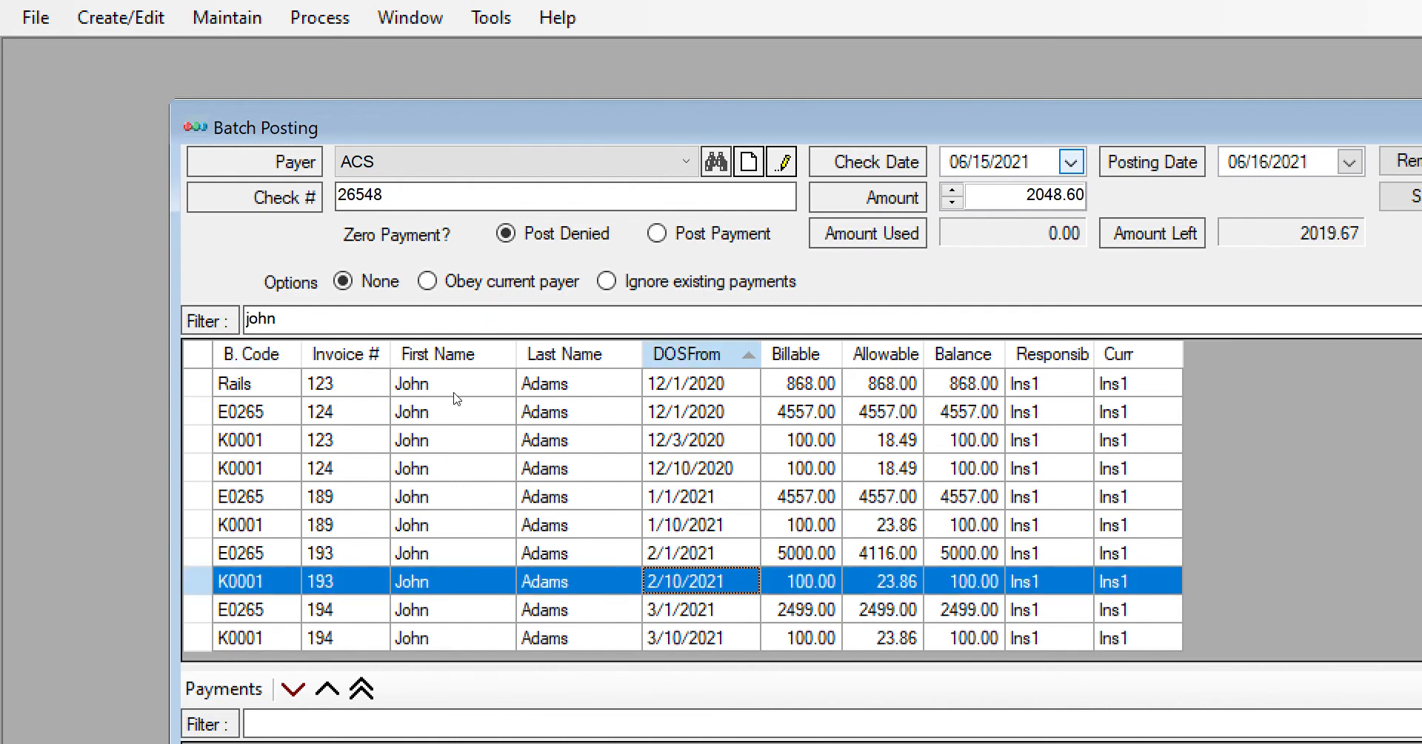
{"action": "left_click", "coordinate": [700, 638], "text": "shift"}
{"action": "left_click", "coordinate": [293, 689]}
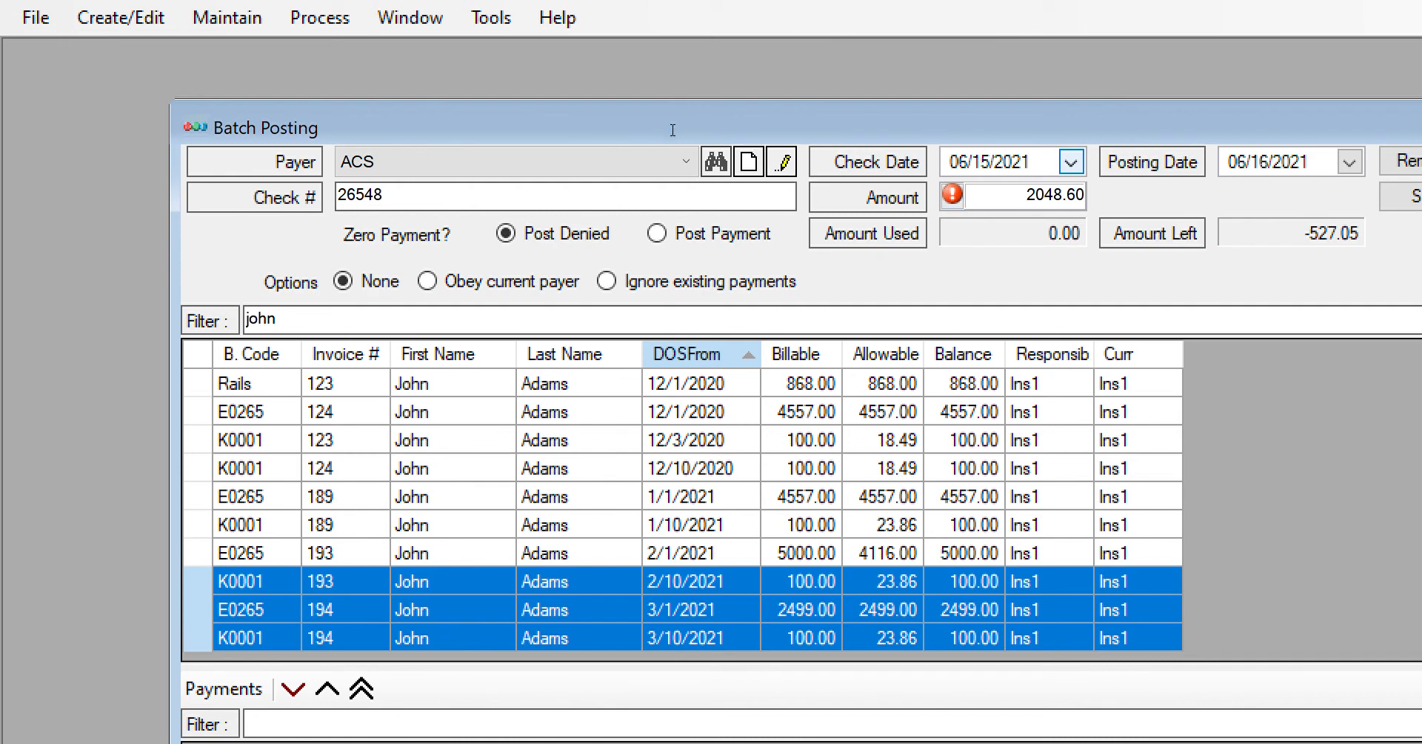
- Correct the check amount to 2575.65 and save the batch
{"action": "key", "text": "shift+Right"}
{"action": "type", "text": "5"}
{"action": "key", "text": "shift+Left"}
{"action": "type", "text": "5"}
{"action": "key", "text": "Left"}
{"action": "key", "text": "shift+Left"}
{"action": "key", "text": "shift+Left"}
{"action": "type", "text": "57"}
{"action": "key", "text": "Tab"}
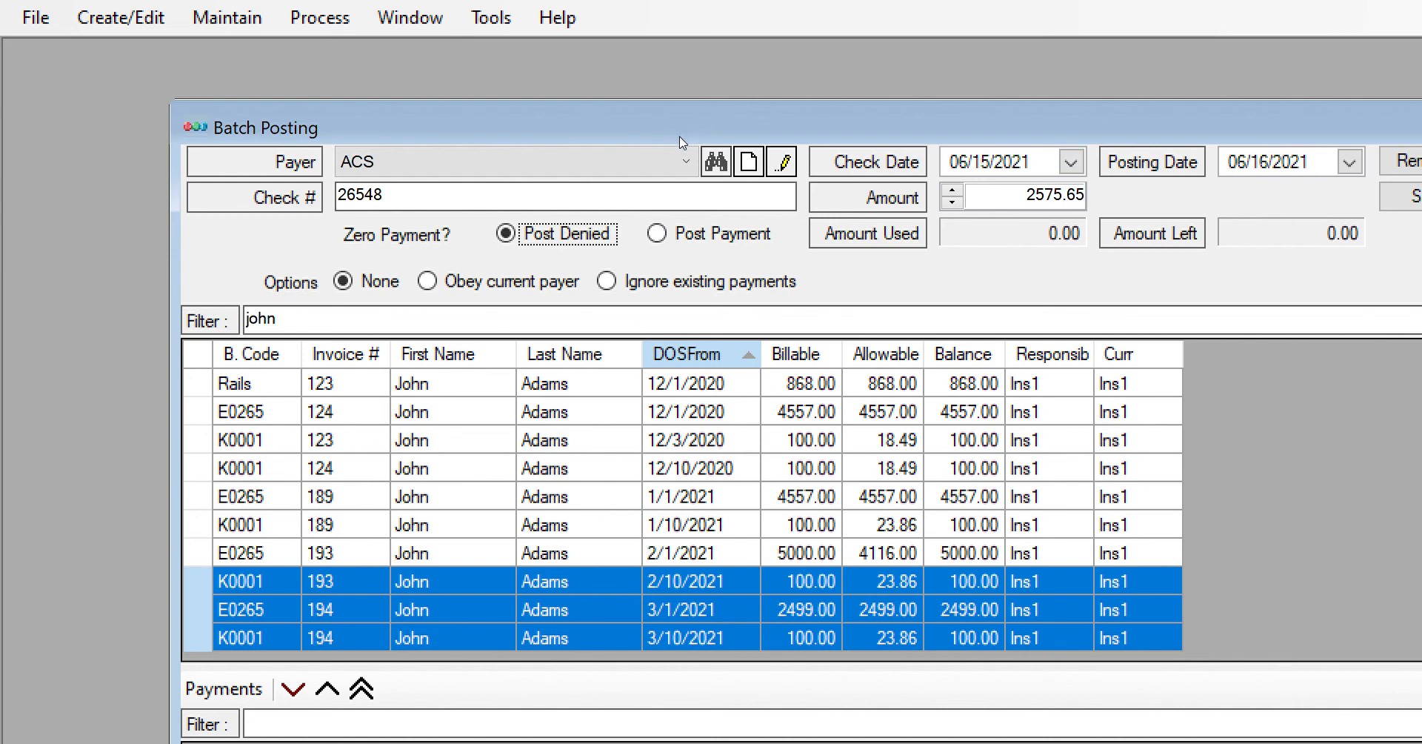
{"action": "left_click", "coordinate": [1402, 197]}
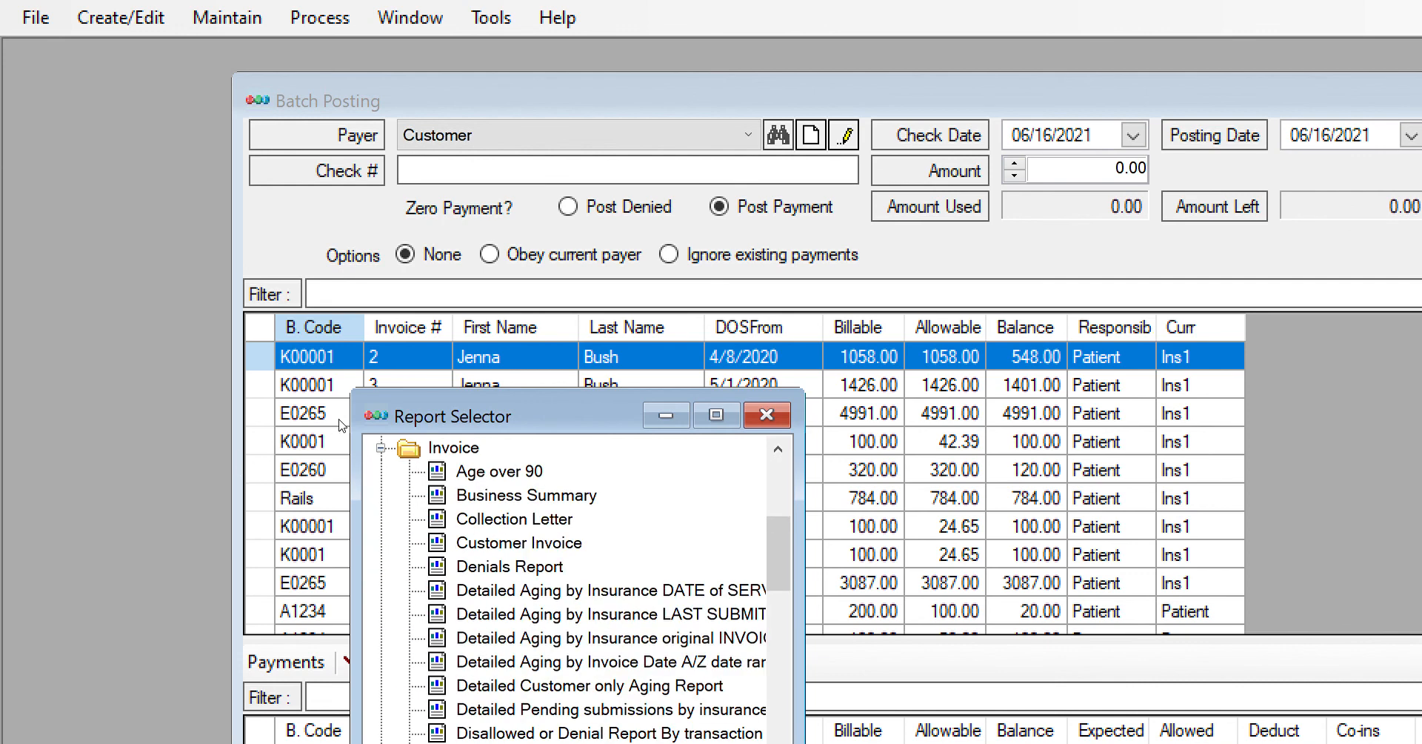
- Find and select Posting Report by Poster among the invoice reports, and return to the Batch Posting window
{"action": "scroll", "coordinate": [339, 419], "scroll_direction": "down", "scroll_amount": 6}
{"action": "scroll", "coordinate": [314, 450], "scroll_direction": "down", "scroll_amount": 1}
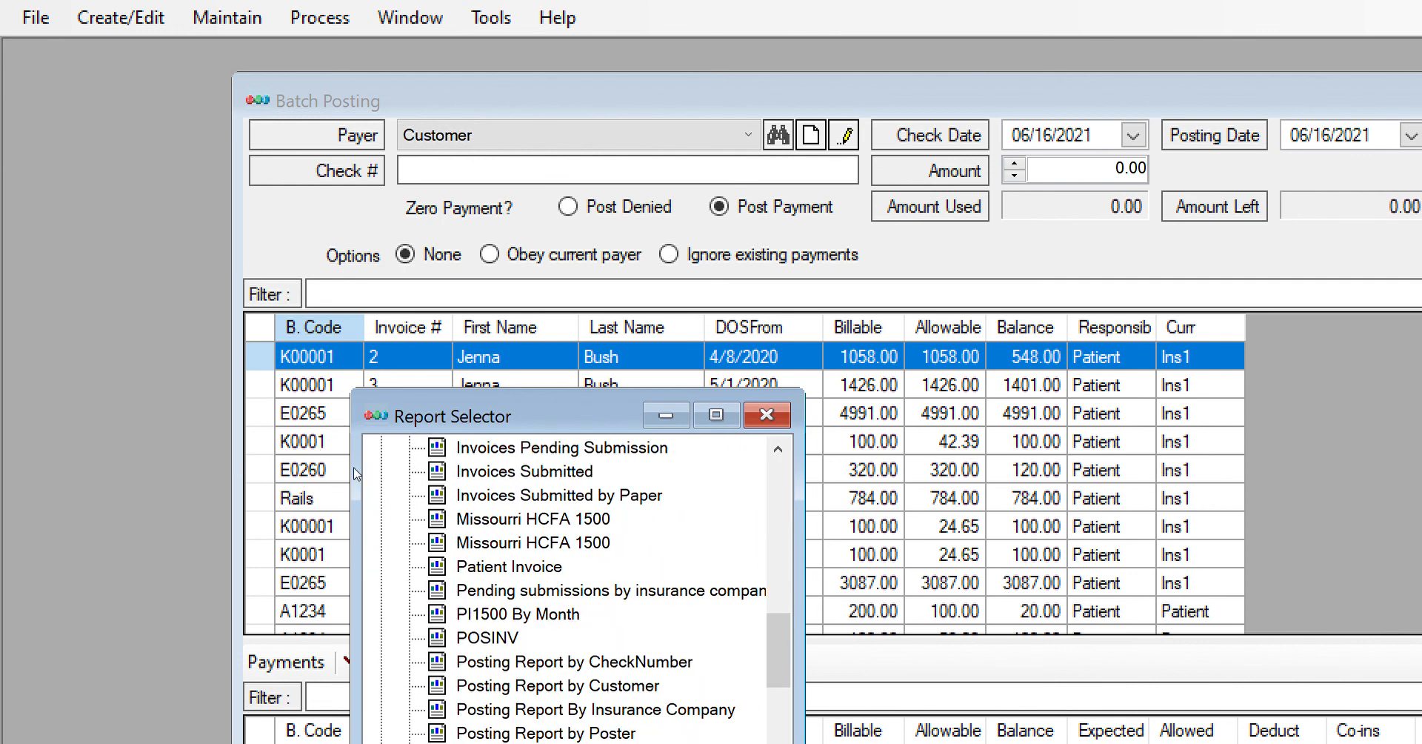
{"action": "left_click", "coordinate": [380, 472]}
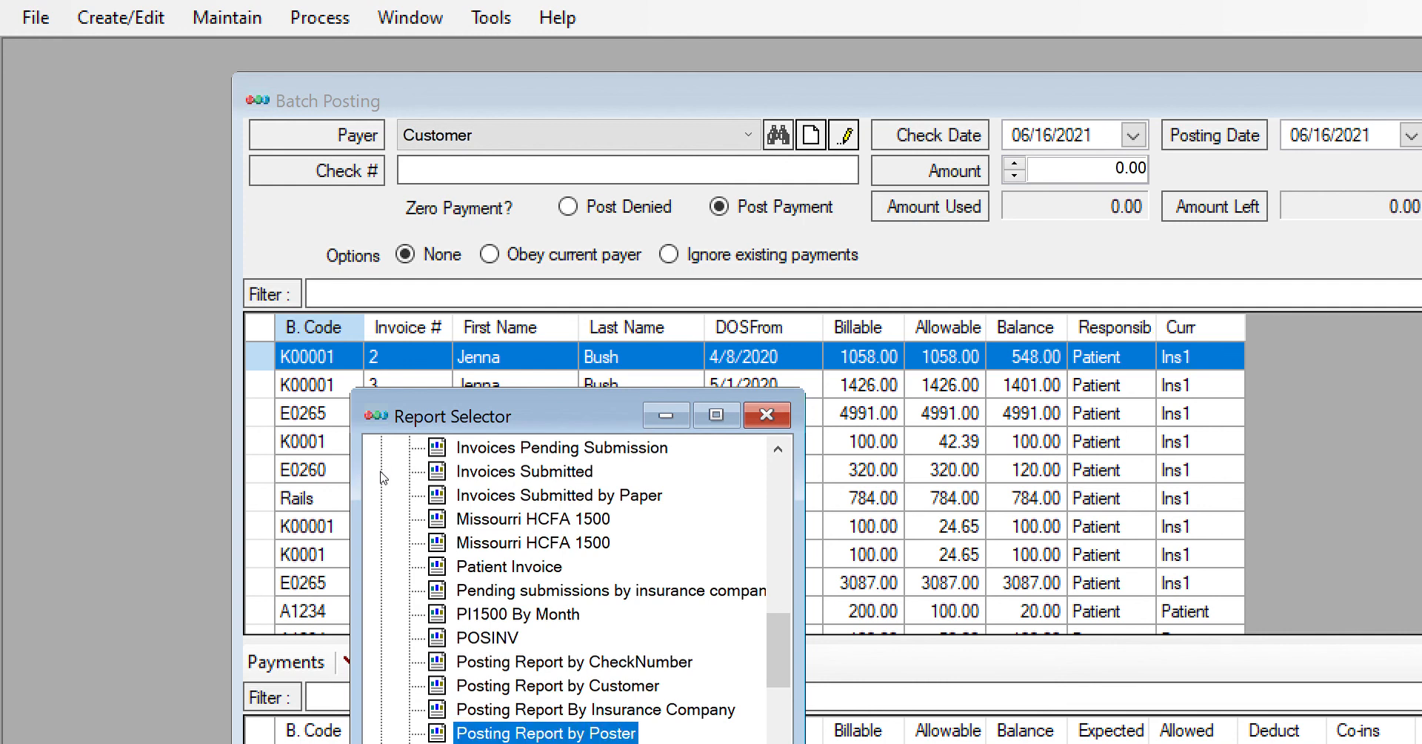
{"action": "left_click", "coordinate": [475, 272]}
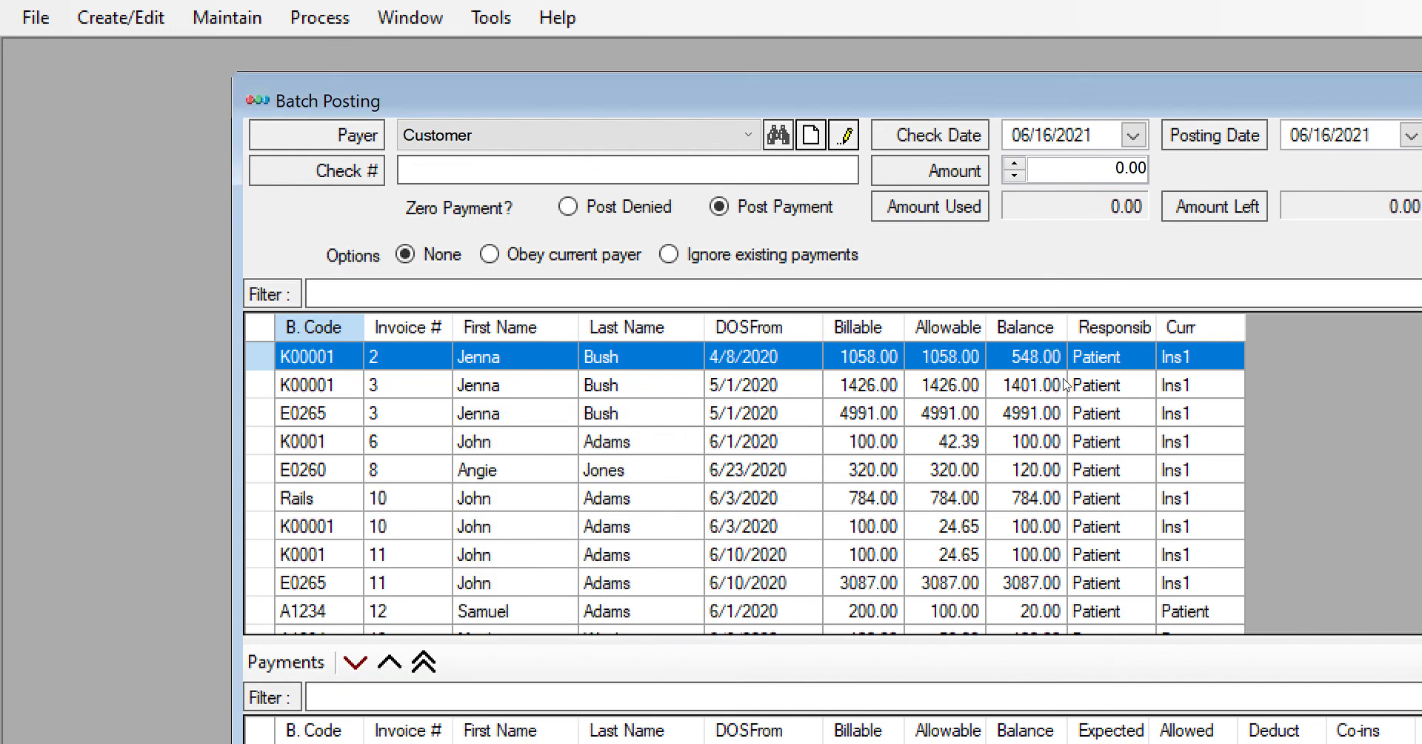